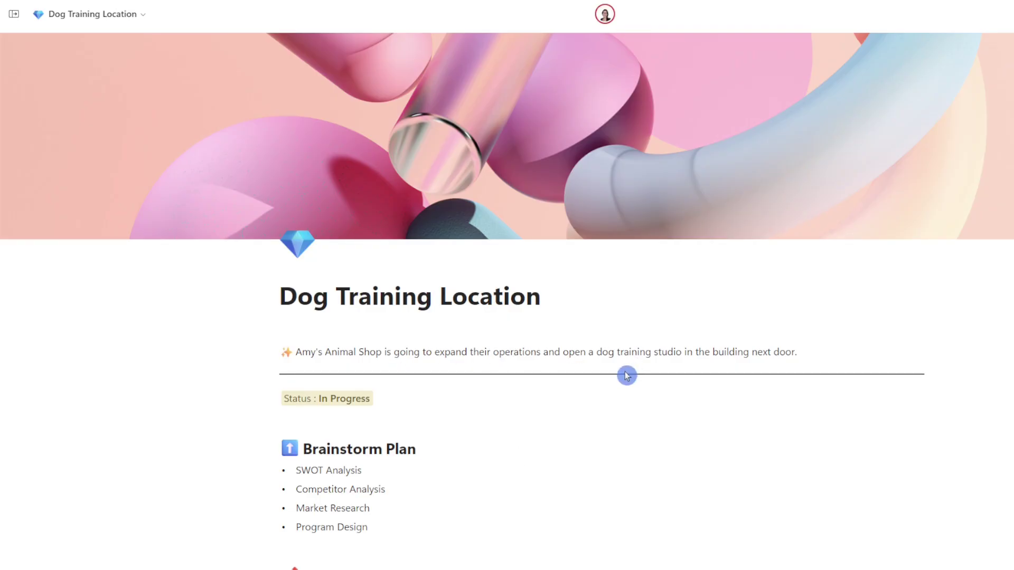
Step: Select the Brainstorm Plan block and copy an editable link to the Dog Training Location page
scroll(636, 334, "down", 3)
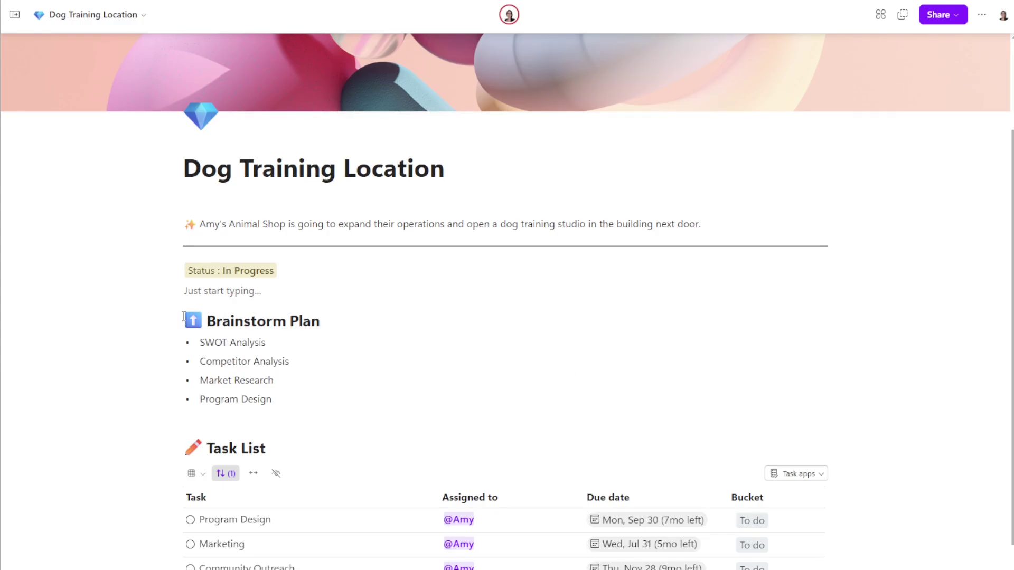
left_click_drag(183, 316, 323, 408)
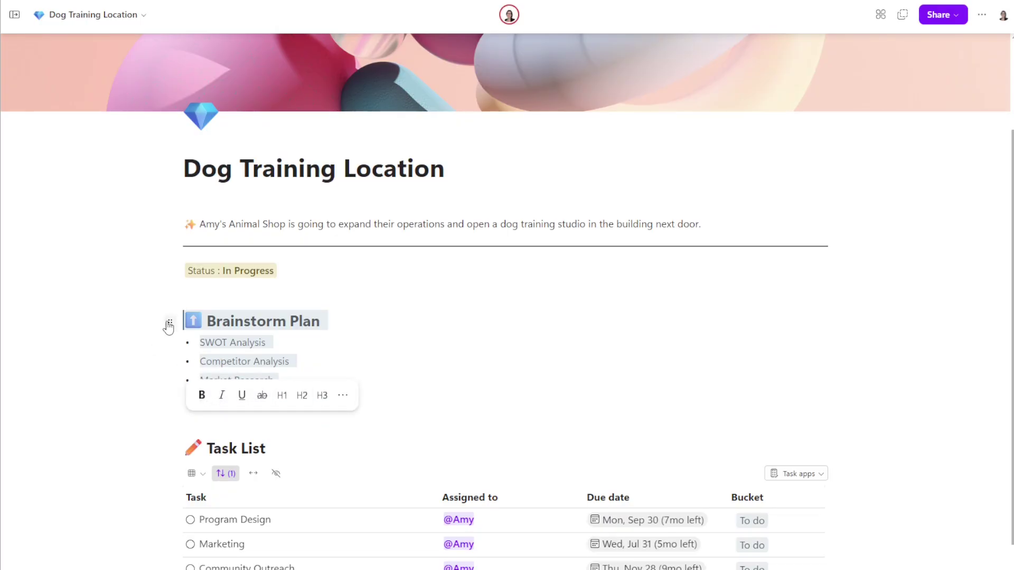
left_click(169, 324)
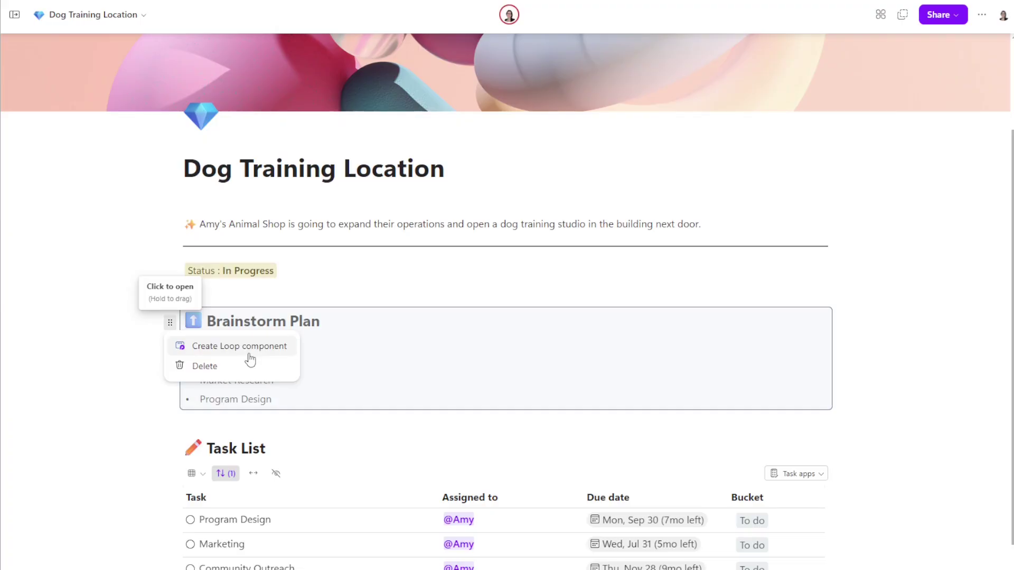
left_click(907, 310)
left_click(904, 17)
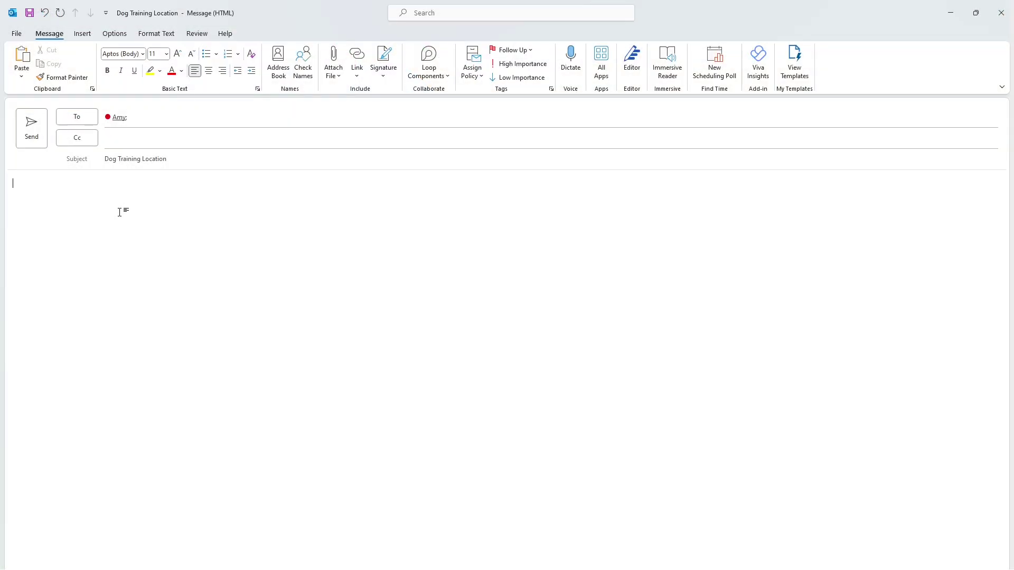
Step: Paste the Dog Training Location page into the email and switch its style to Link
key("ctrl+v")
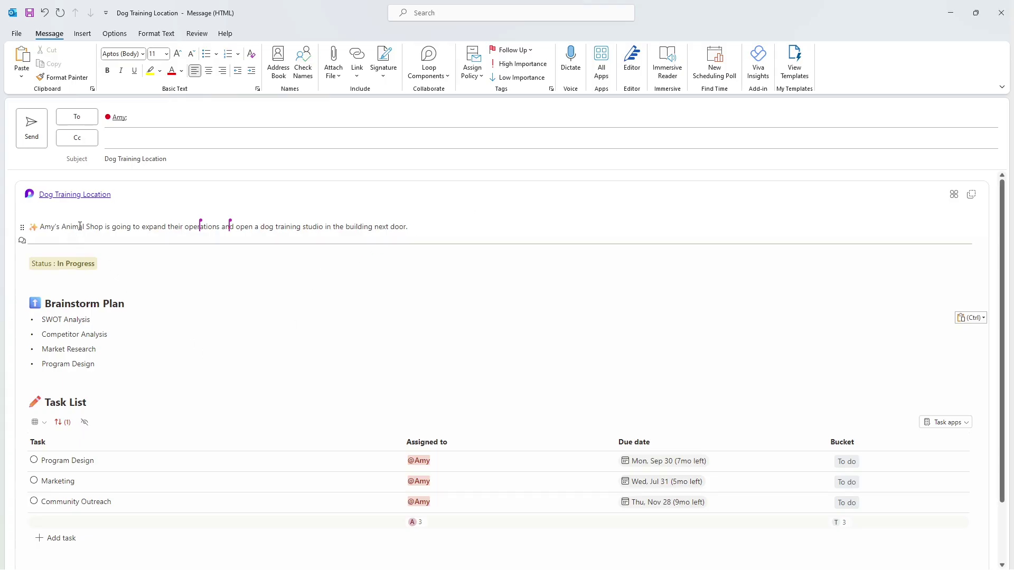
left_click(63, 197)
left_click(64, 197)
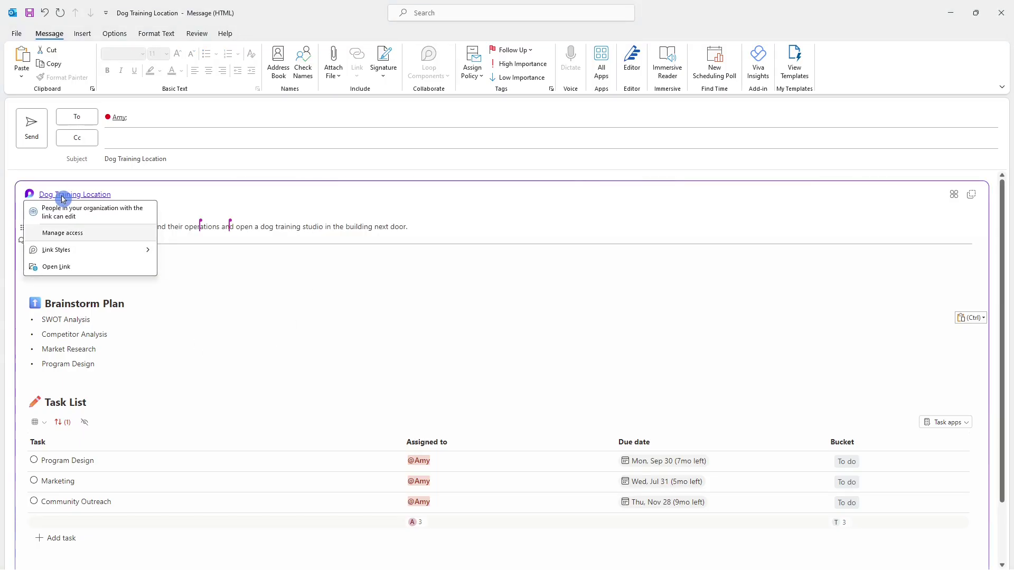
left_click(83, 252)
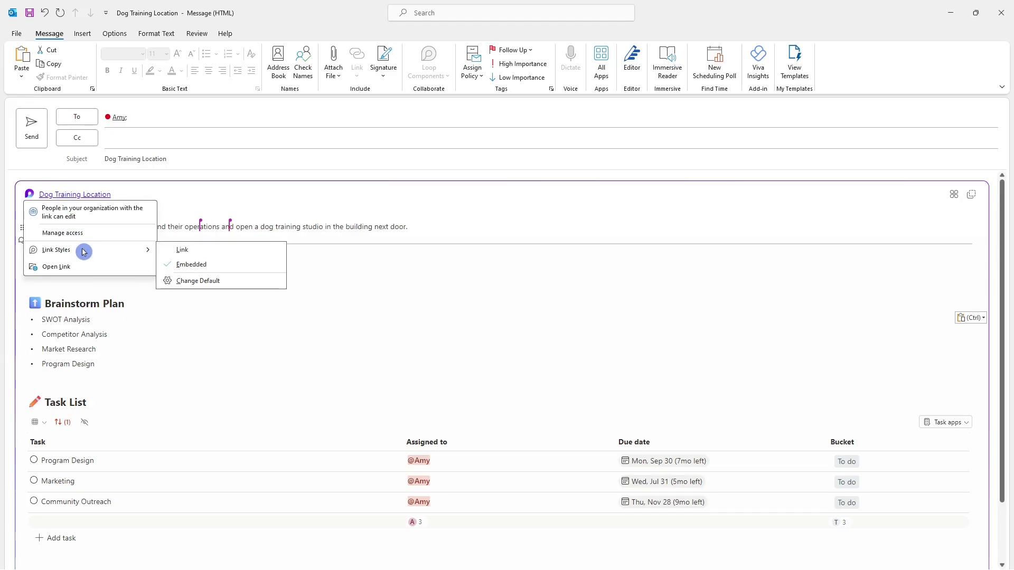
left_click(212, 253)
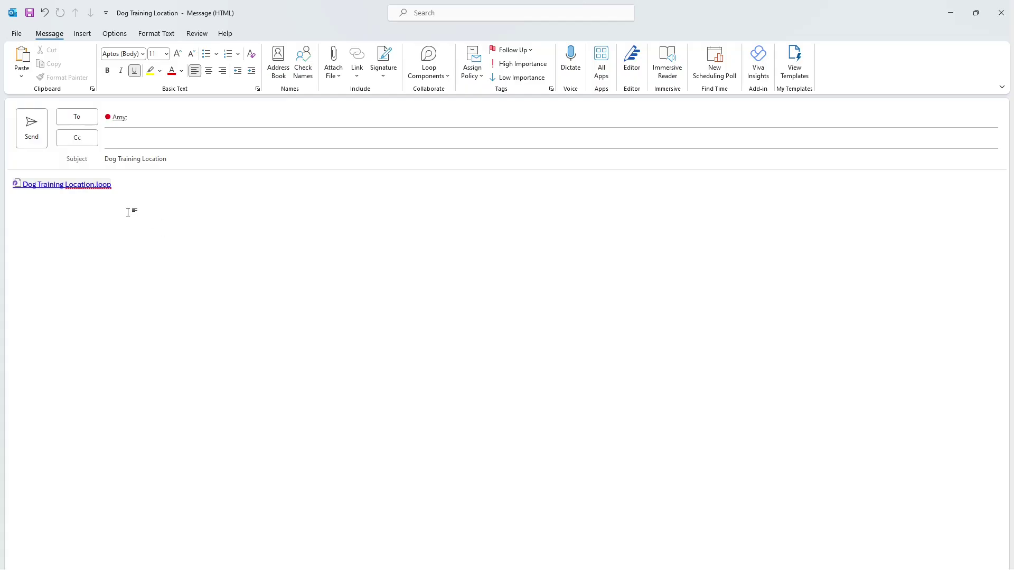
Step: Switch the pasted page's link style back to Embedded
left_click(56, 183)
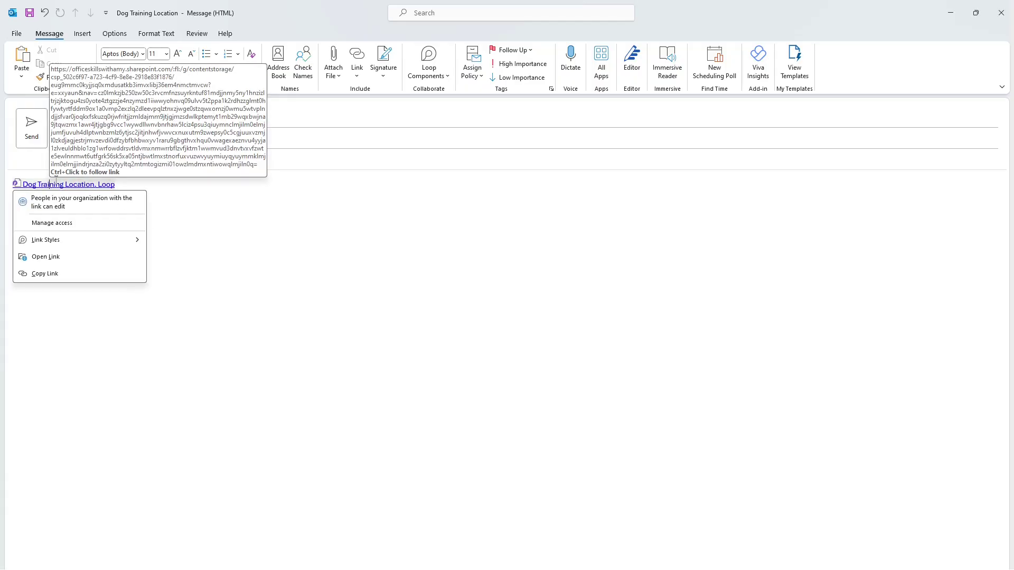
left_click(90, 240)
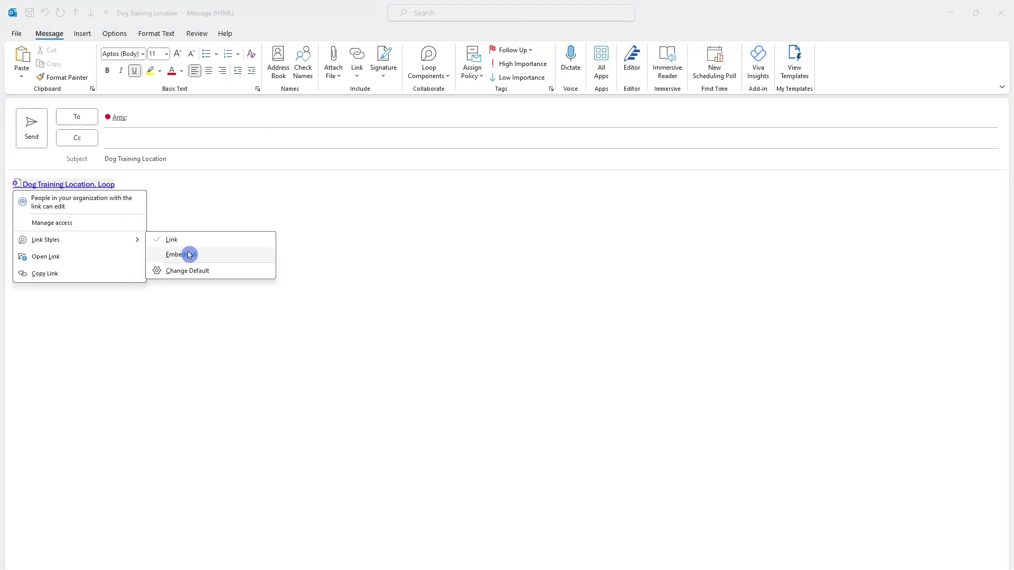
left_click(189, 255)
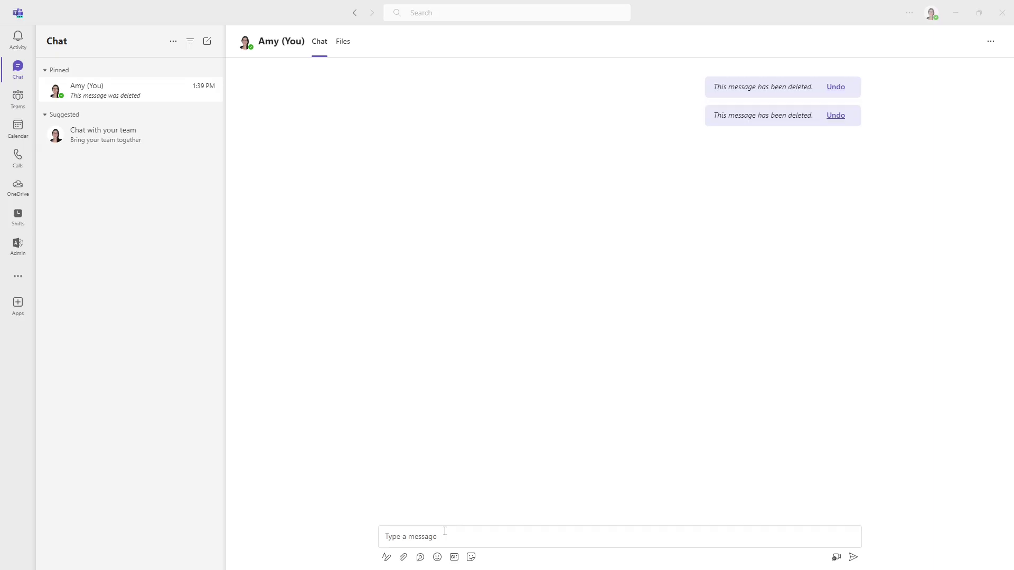
Step: Send the .loop link in the chat and add a Community Engagement bullet after Program Design
left_click(445, 531)
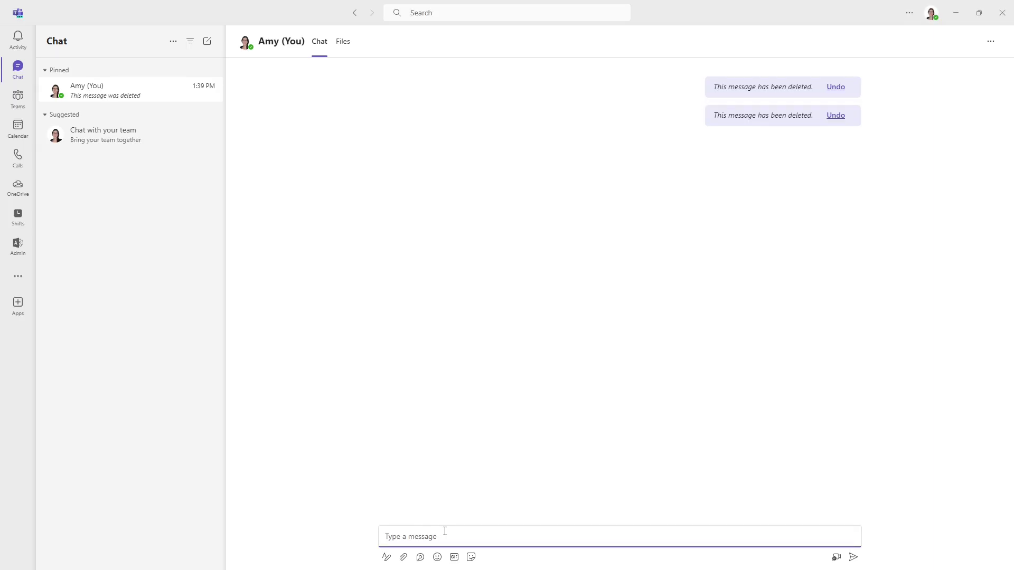
key("ctrl+v")
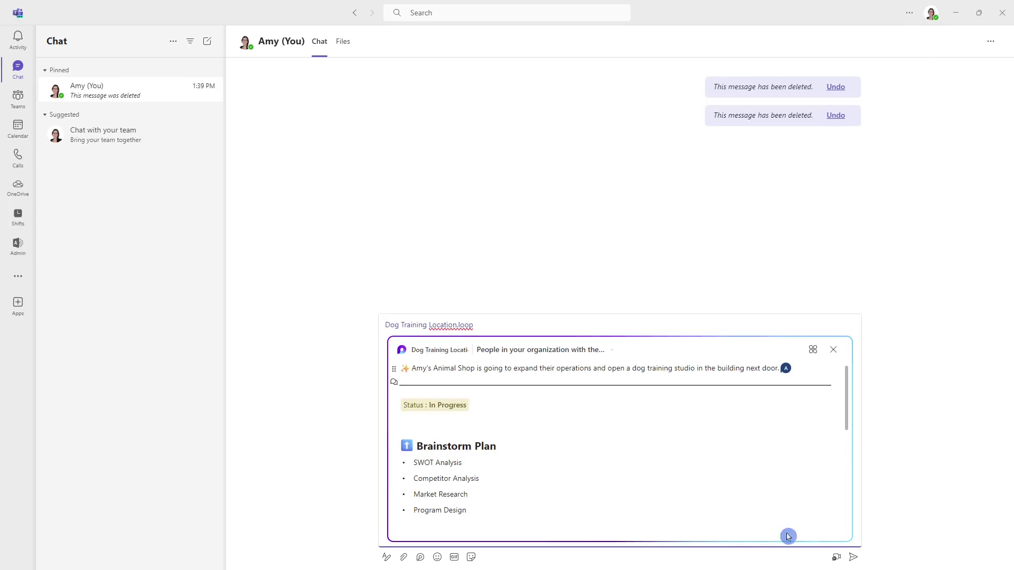
key("Return")
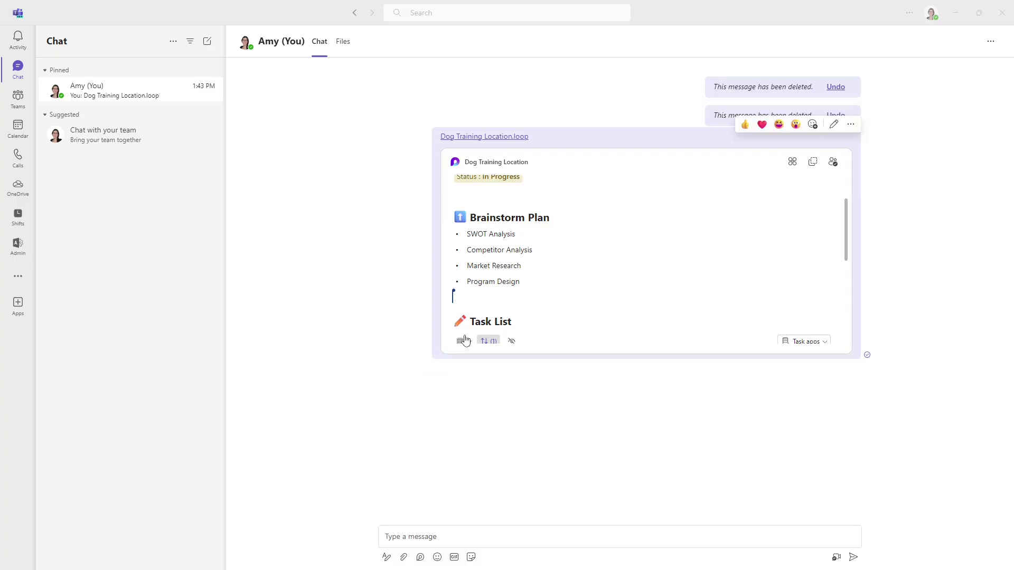
left_click(493, 297)
key("ctrl+v")
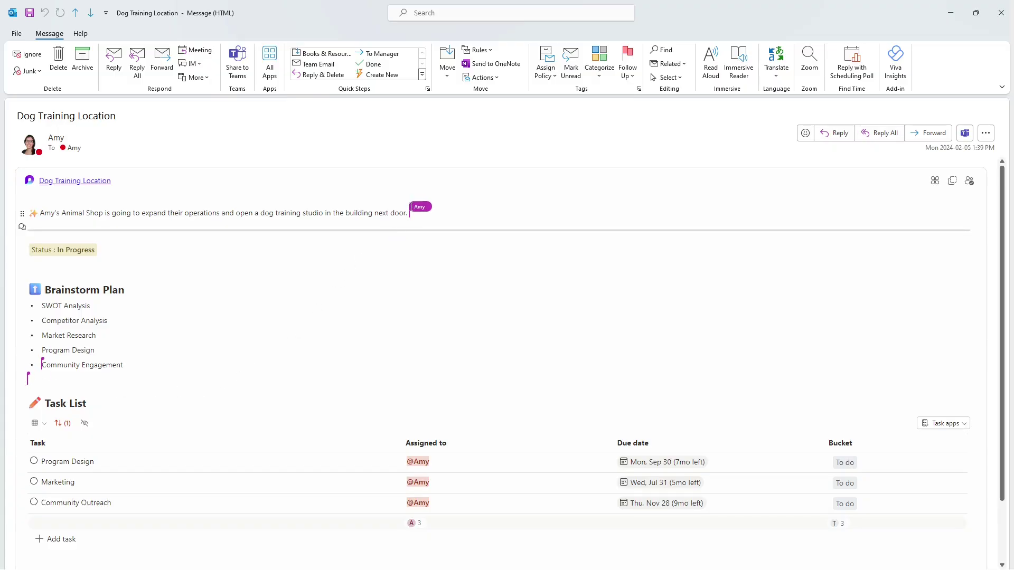
left_click(376, 263)
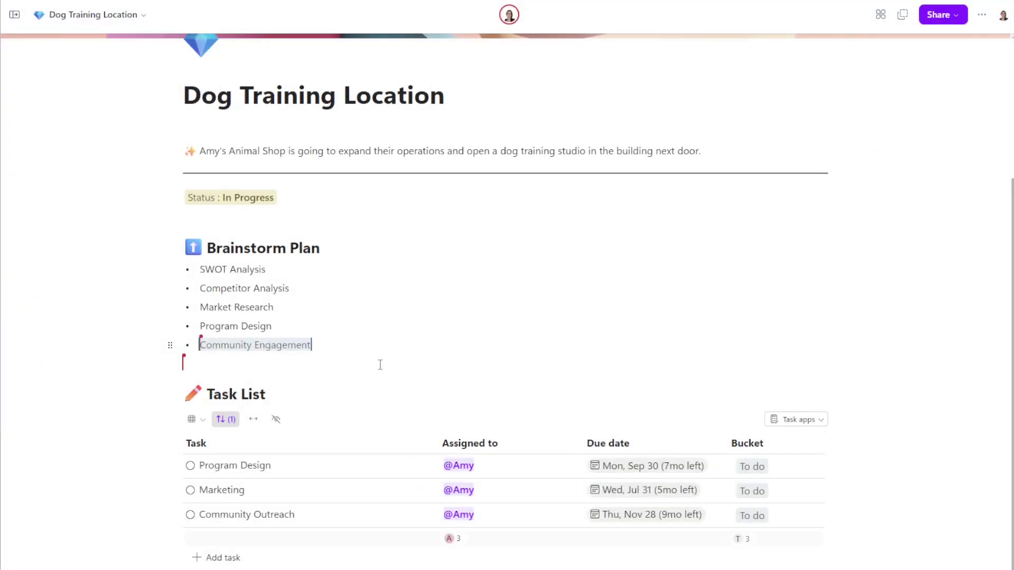
left_click(380, 364)
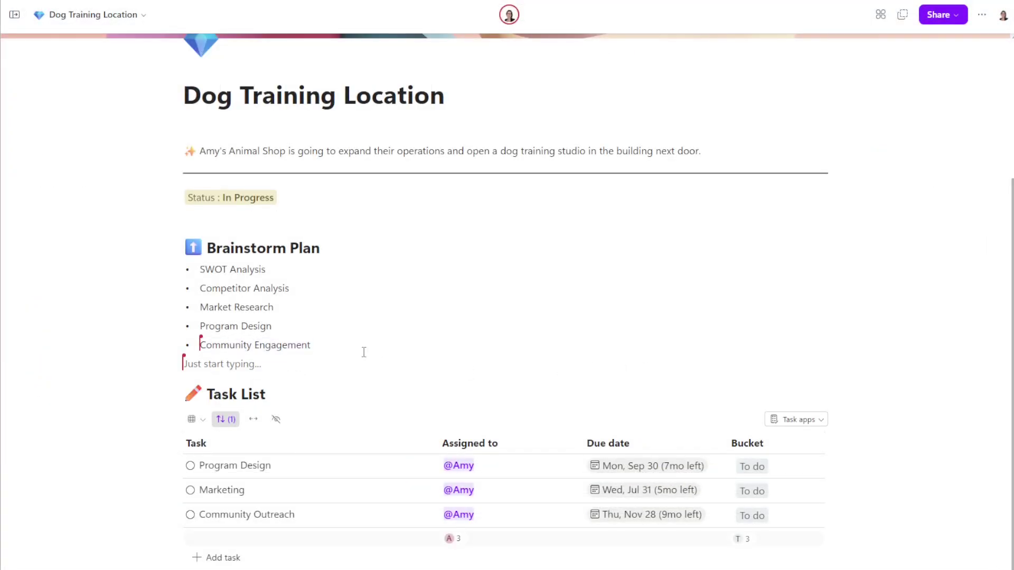
left_click_drag(364, 352, 169, 252)
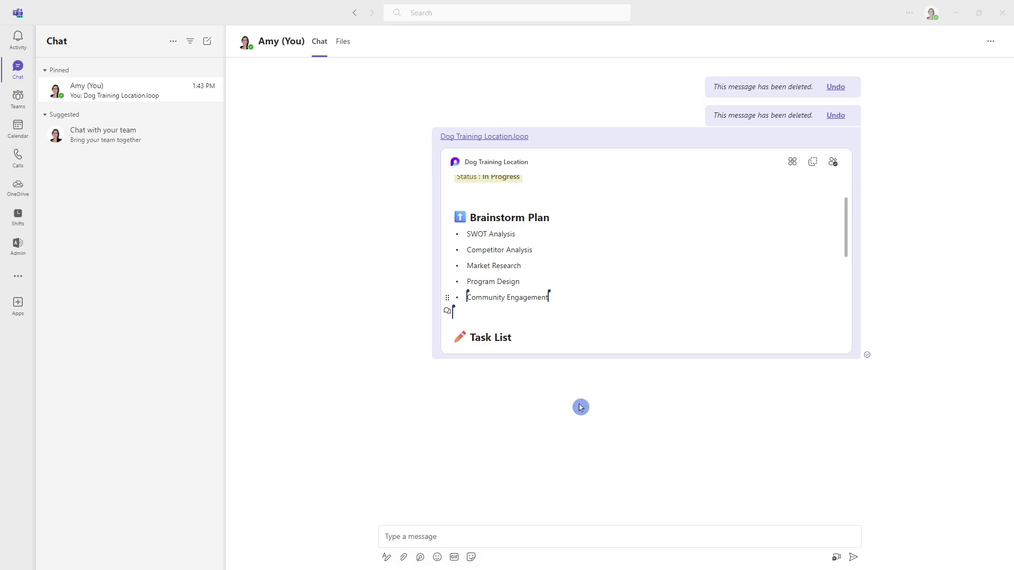
left_click(593, 350)
scroll(657, 303, "up", 2)
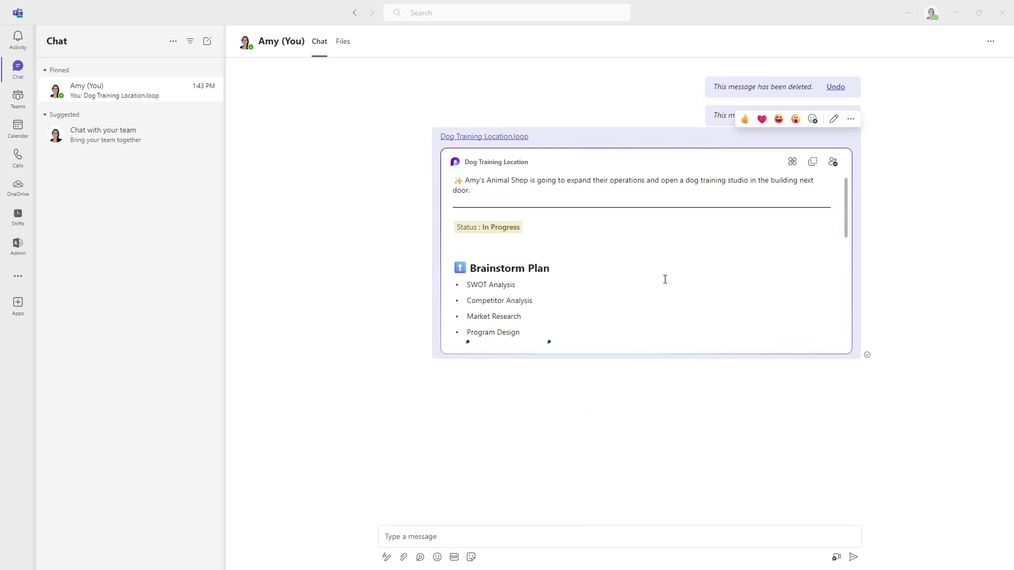
scroll(634, 237, "down", 2)
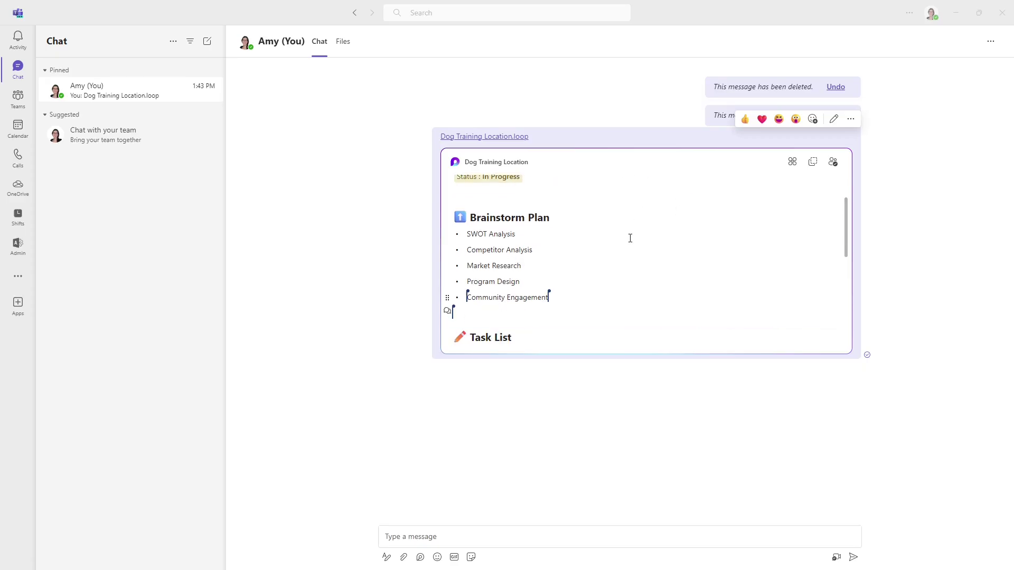
scroll(630, 238, "up", 2)
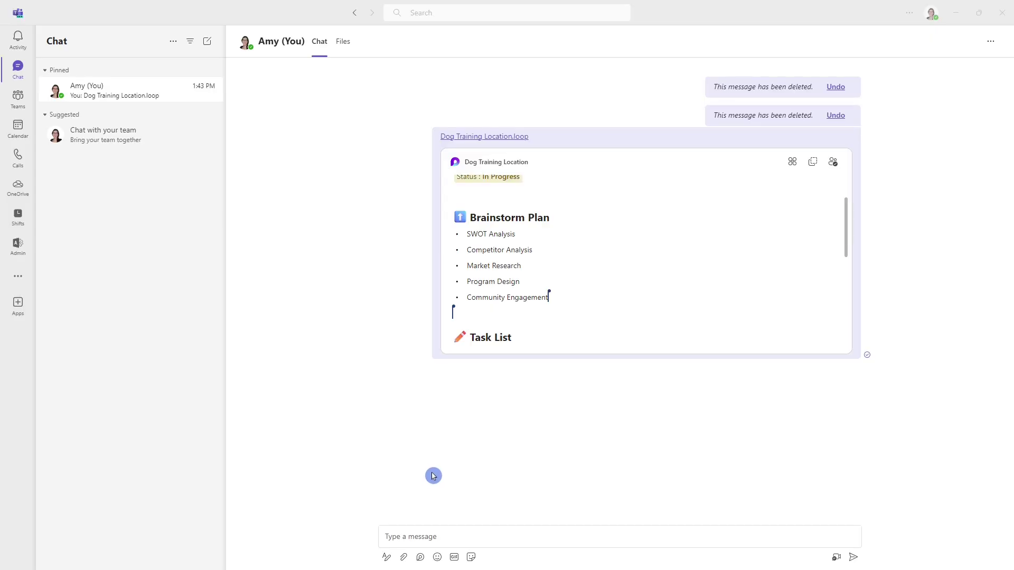
Step: Send a Checklist Loop component to the chat, then dismiss the reopened components menu
left_click(420, 558)
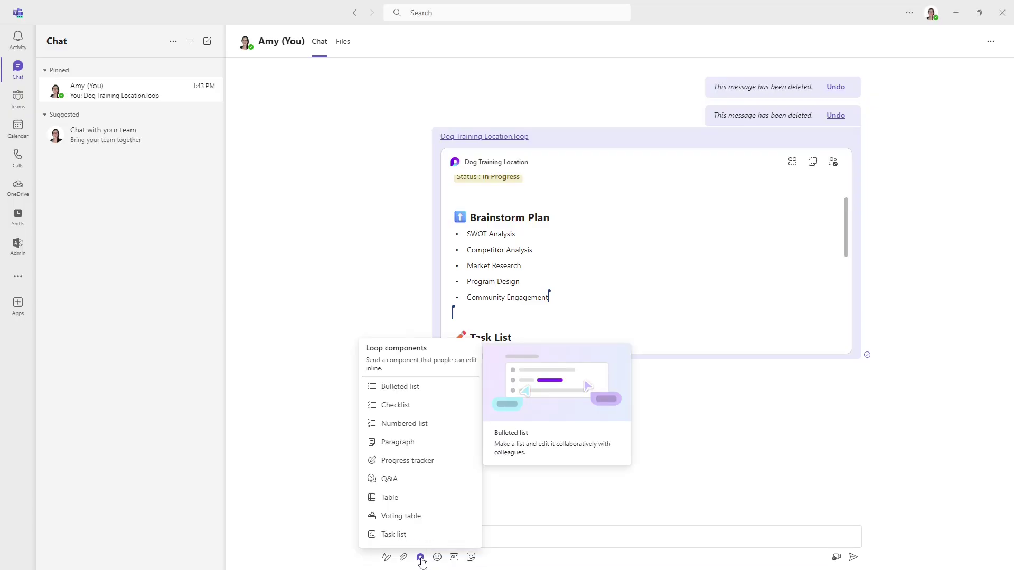
left_click(410, 414)
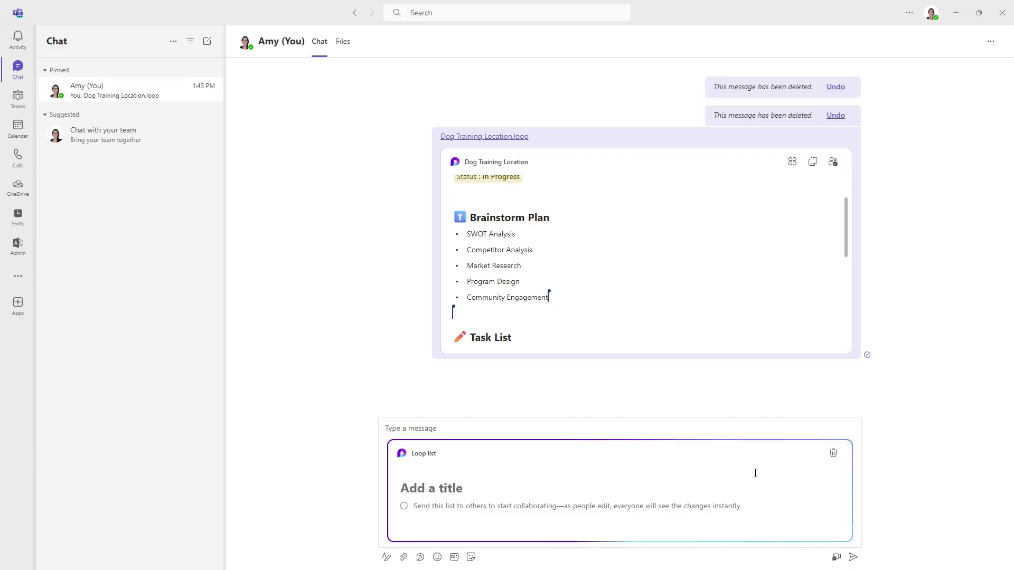
left_click(852, 559)
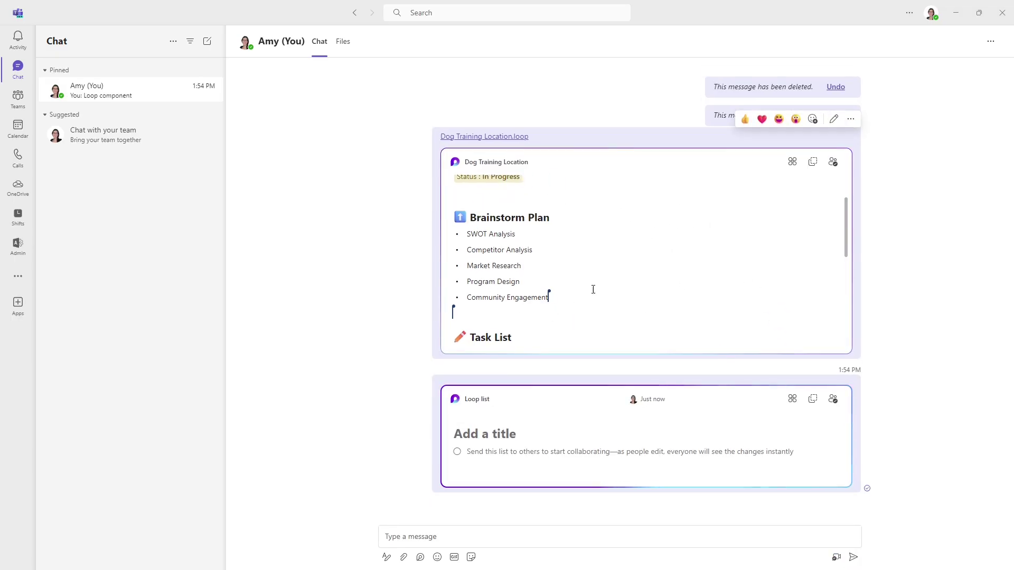
left_click(420, 557)
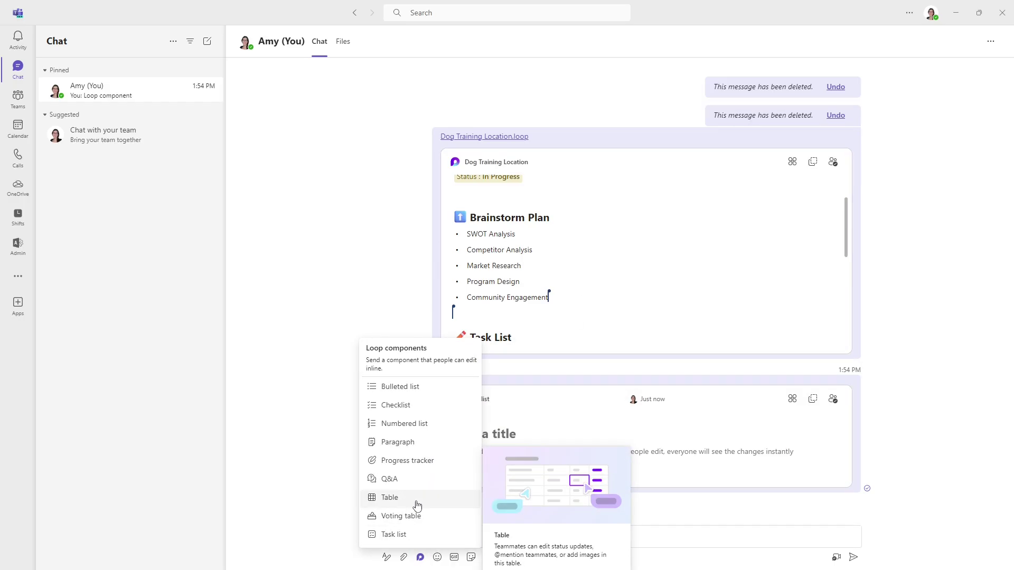
left_click(327, 483)
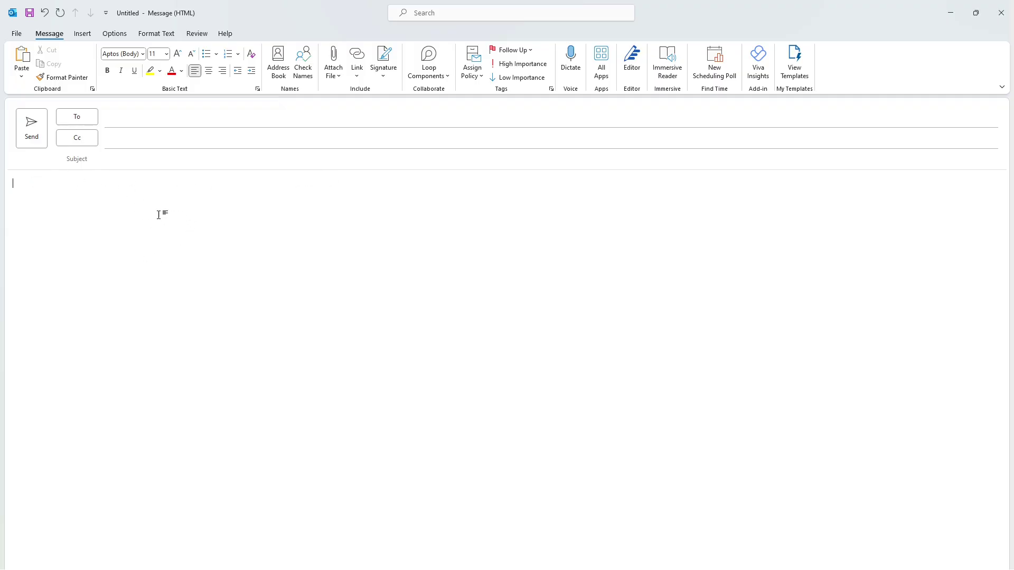
Step: Insert a Q&A component from Loop Components on the Message tab into the email body
left_click(446, 79)
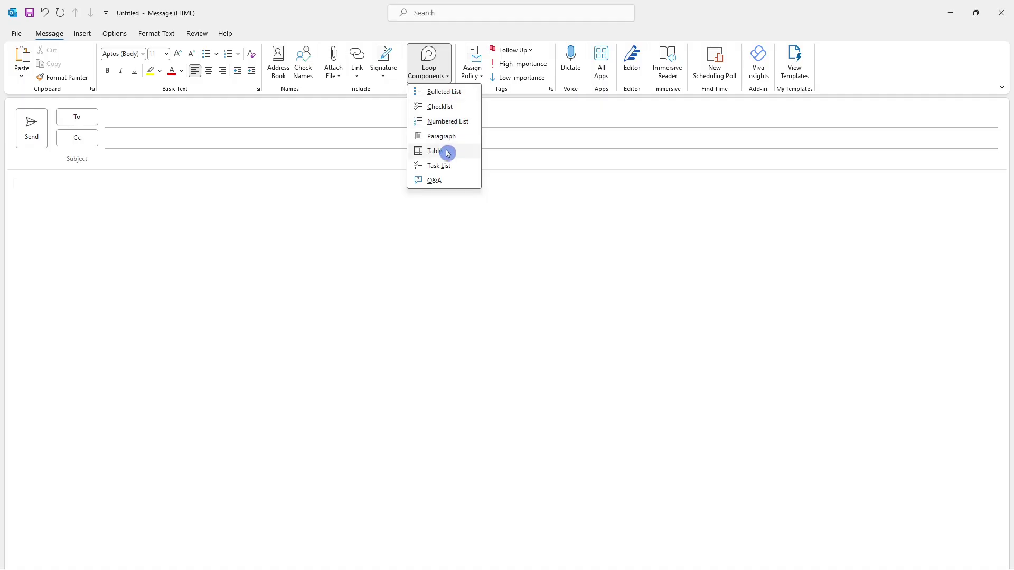
left_click(444, 180)
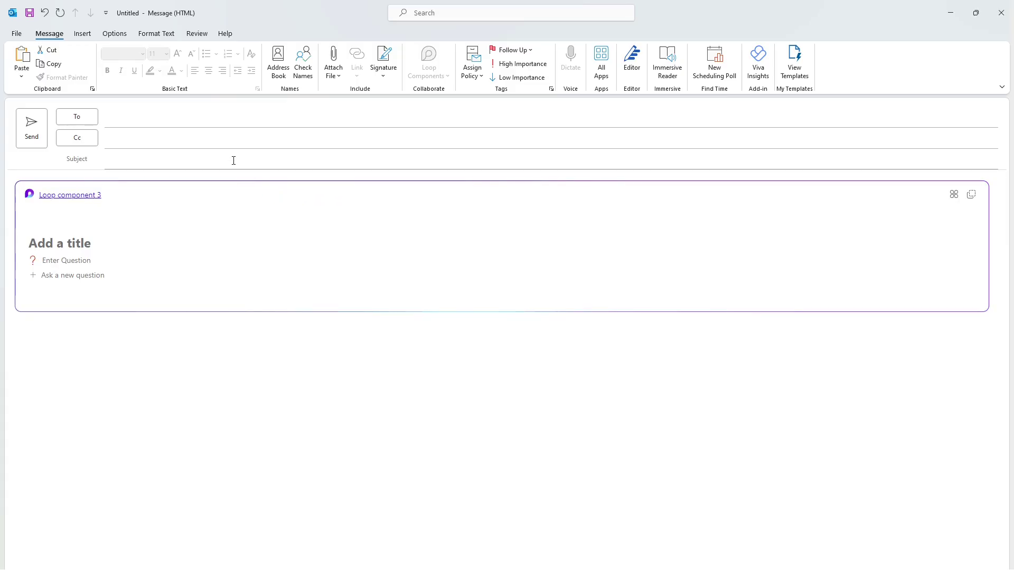
left_click(144, 162)
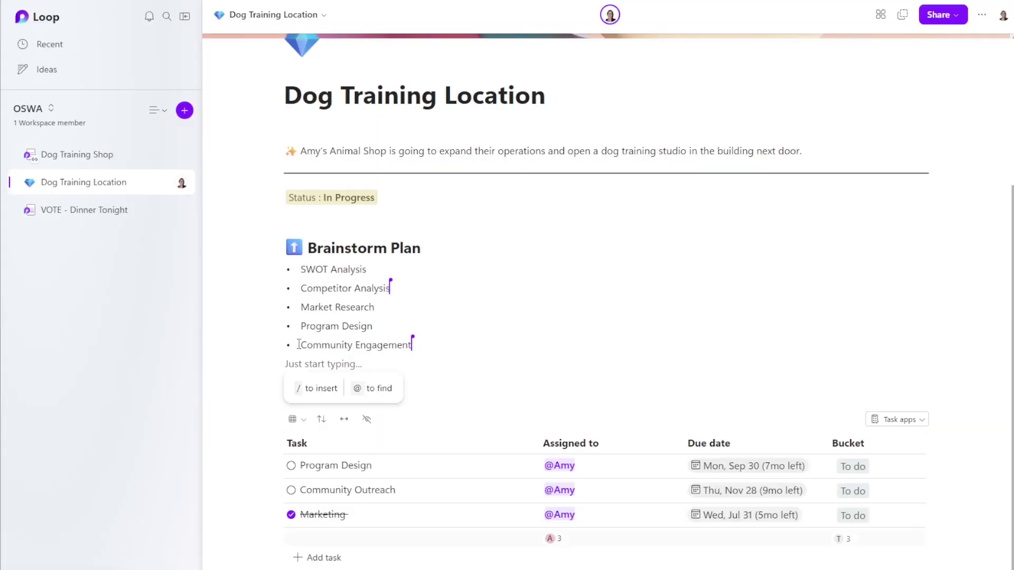
left_click(298, 345)
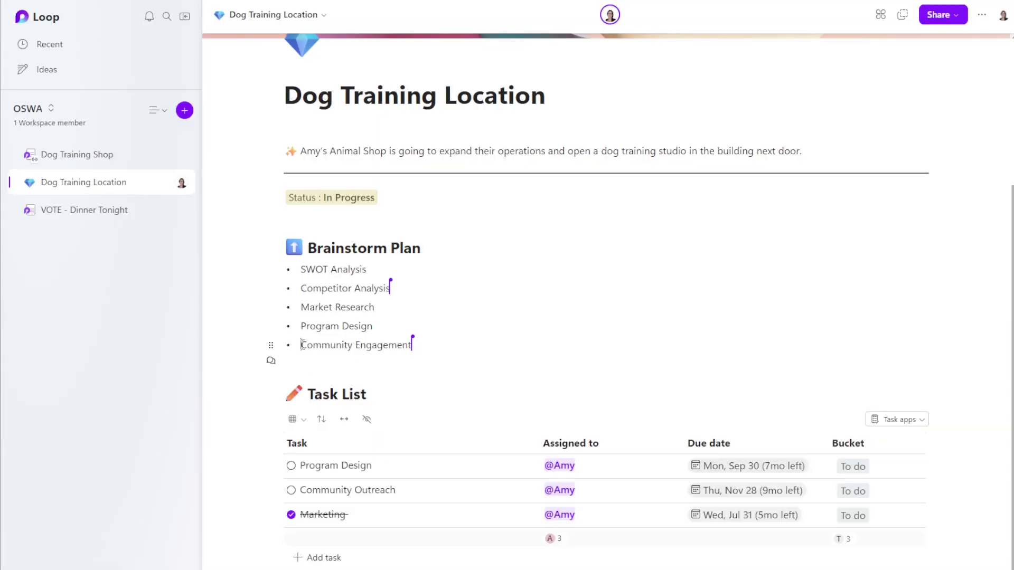
left_click(271, 363)
left_click(323, 384)
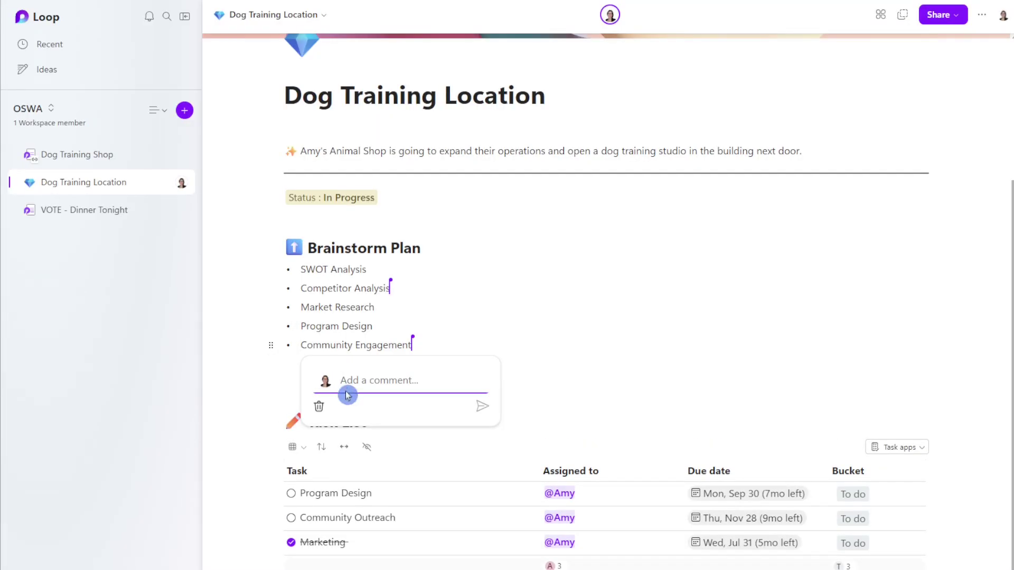
type("@am")
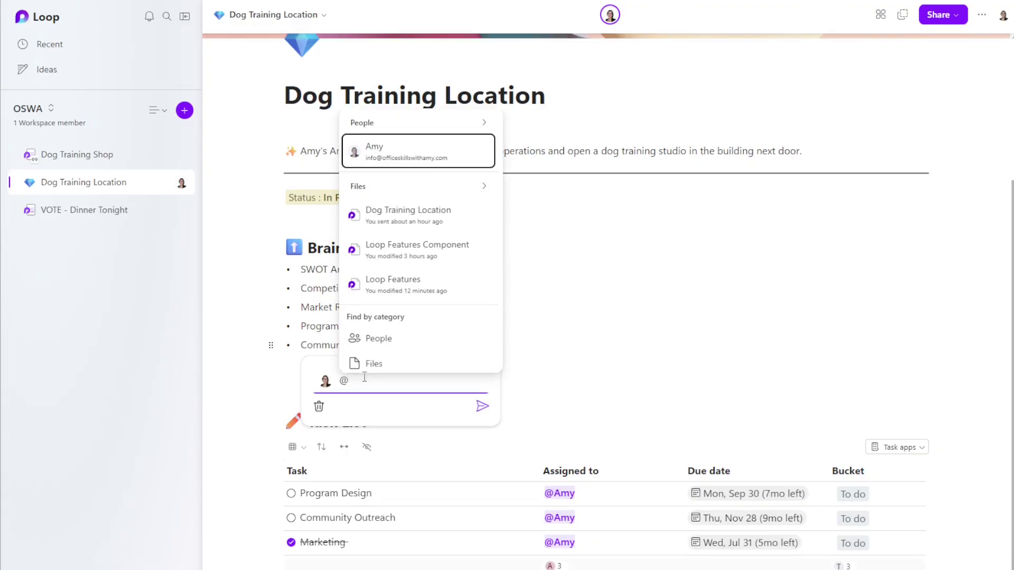
left_click(364, 380)
key("Return")
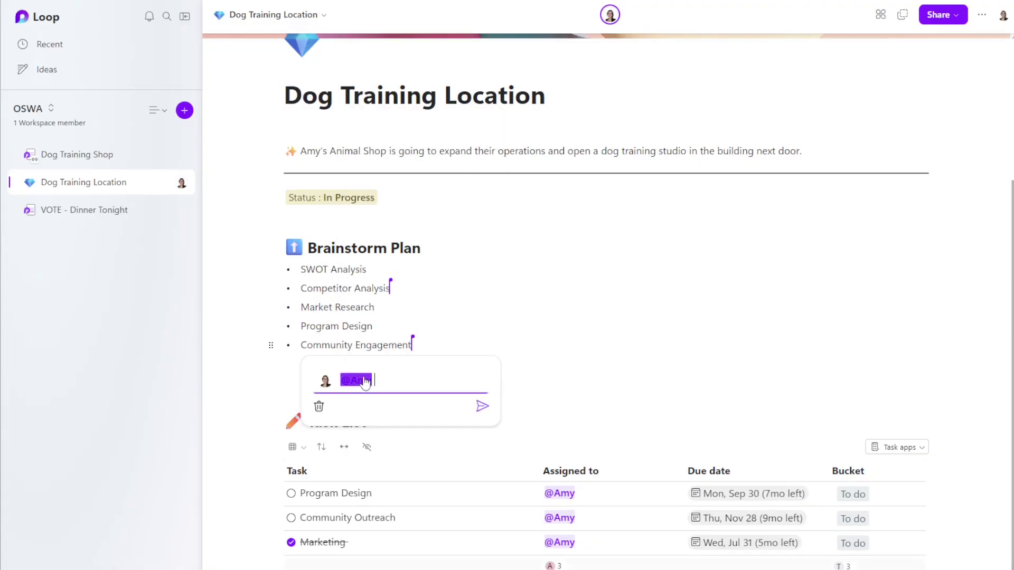
type("thumbs up & subscribe!")
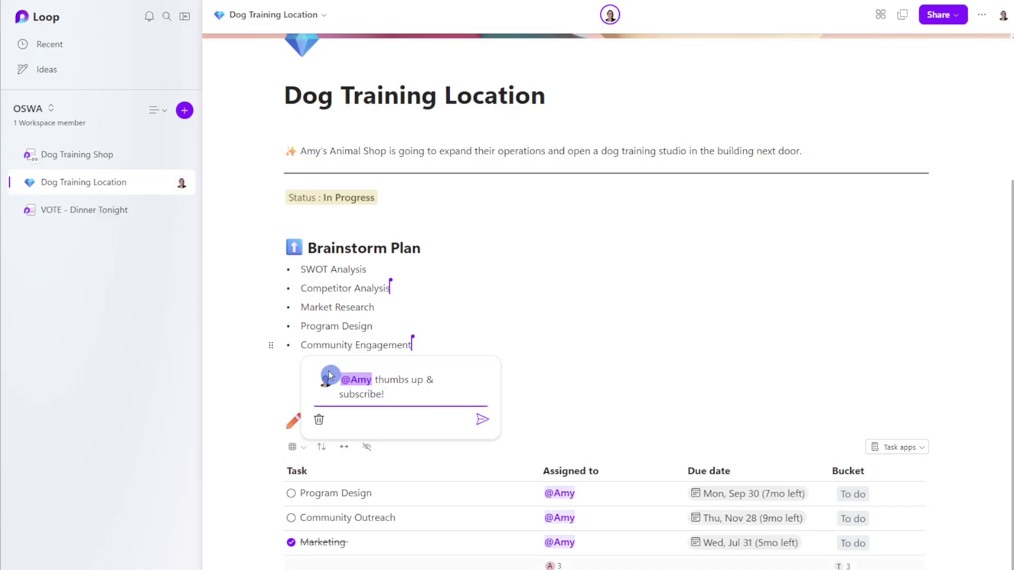
left_click(399, 426)
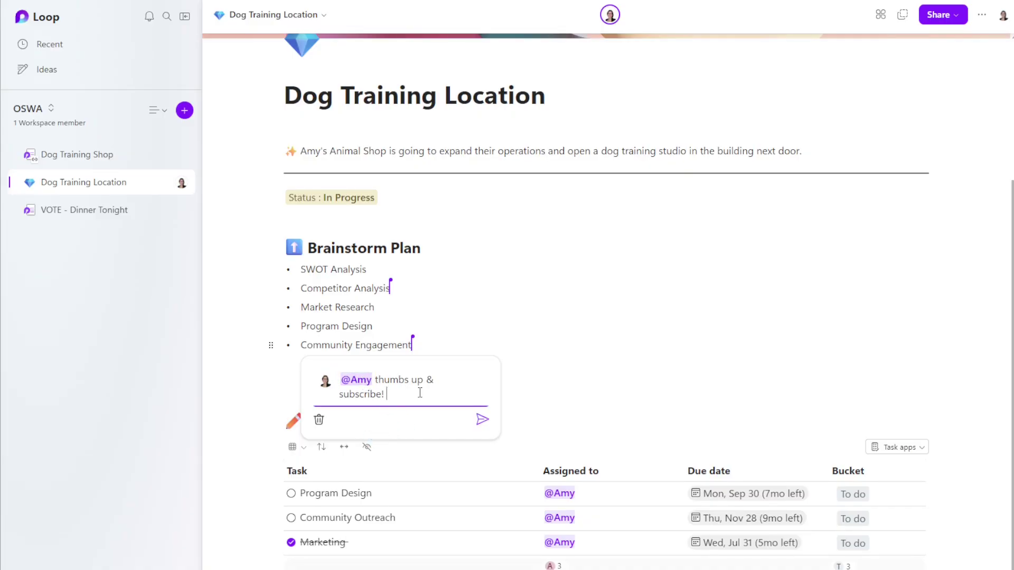
left_click(481, 421)
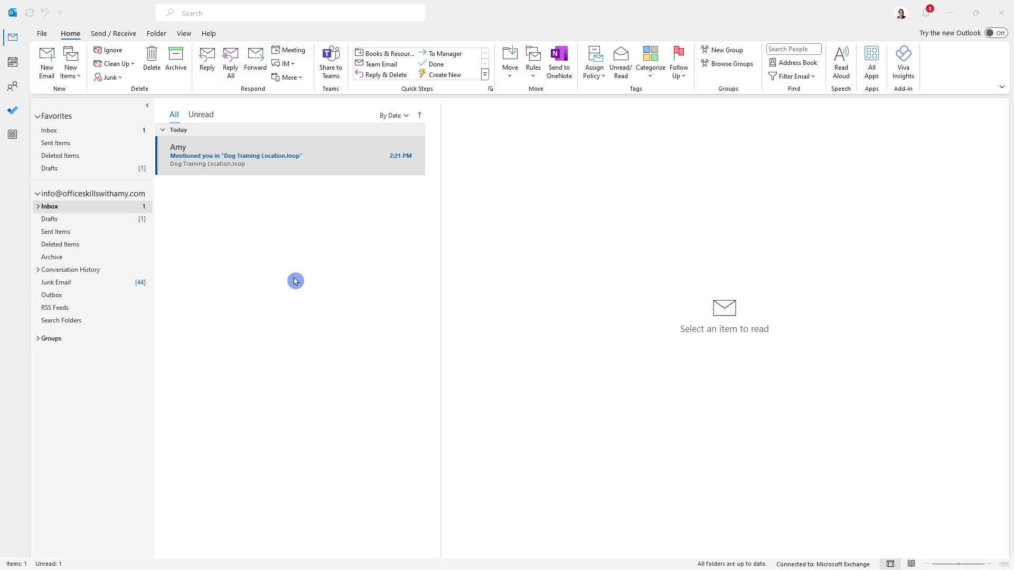
Step: Open the 'Mentioned you in Dog Training Location.loop' email and view the mention in Notifications
left_click(342, 166)
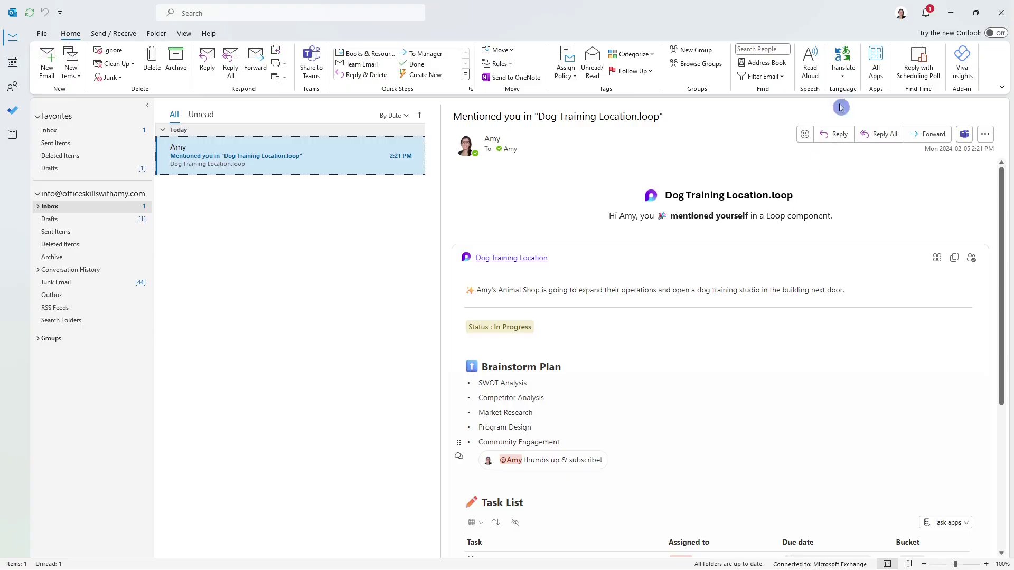
left_click(933, 15)
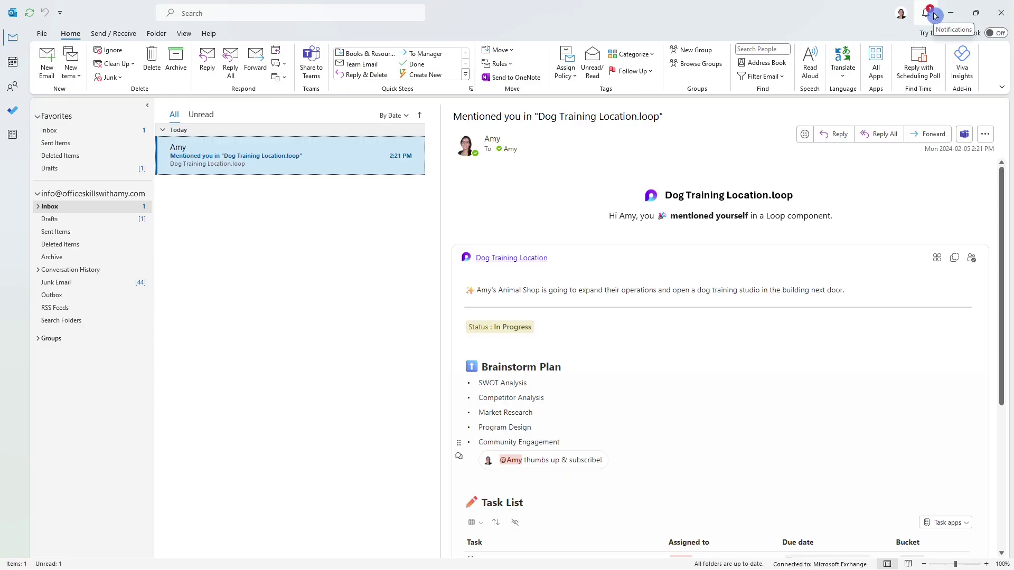
left_click(934, 15)
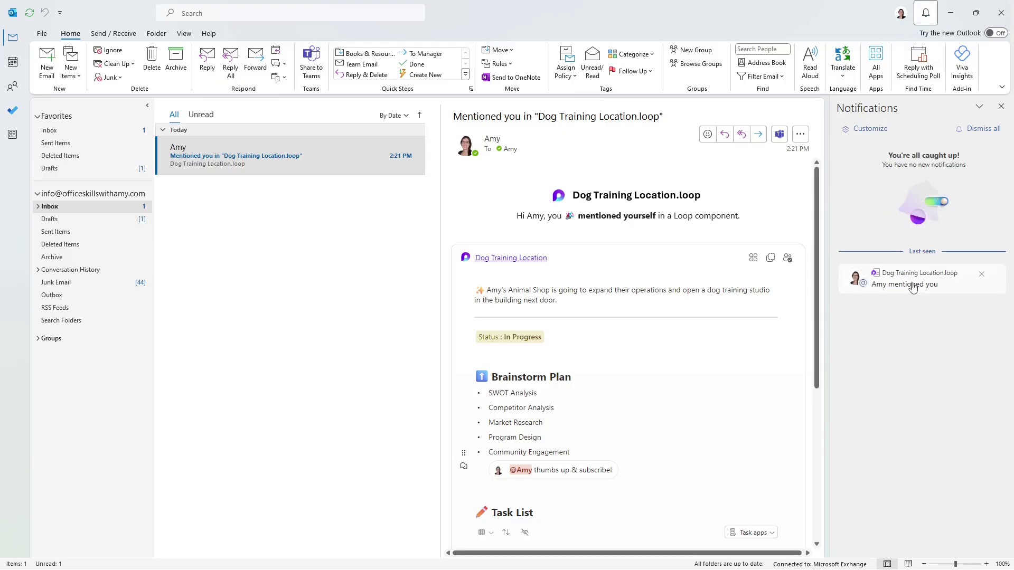
left_click(916, 309)
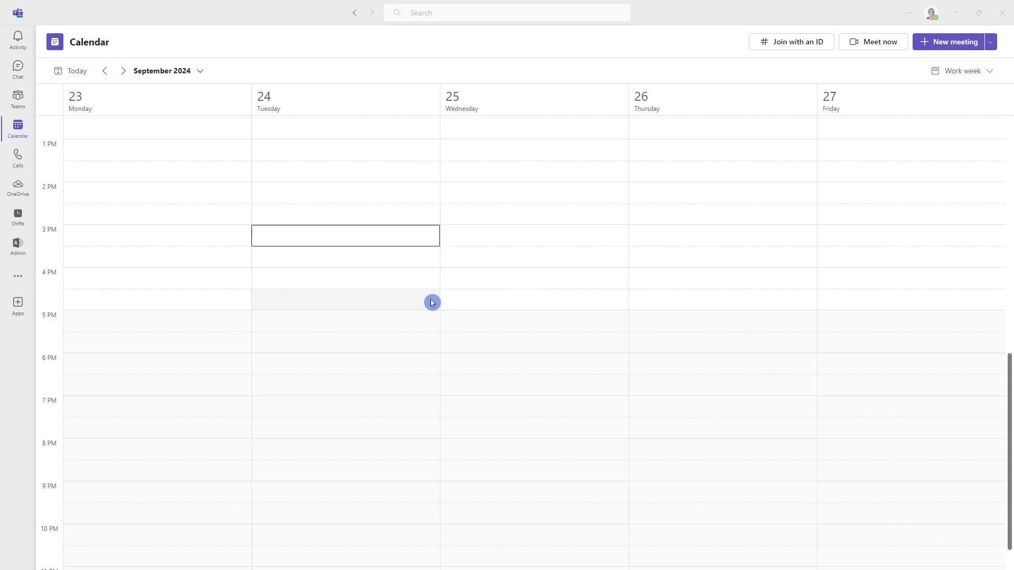
Step: Create a Tuesday 3:30 PM meeting titled 'Dog Training Shop' with an agenda others can edit
double_click(383, 264)
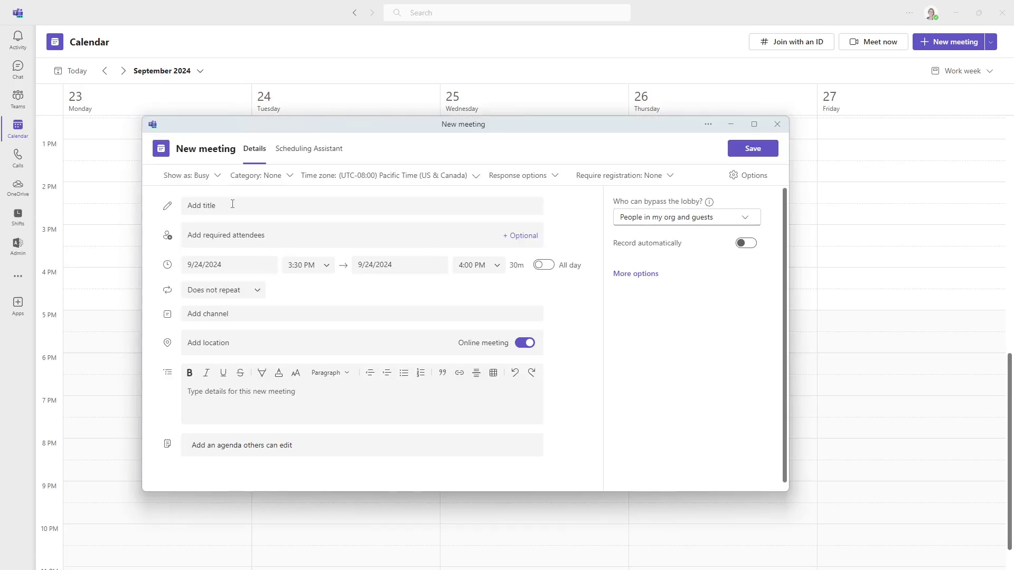
left_click(232, 205)
type("Dog Training Shop")
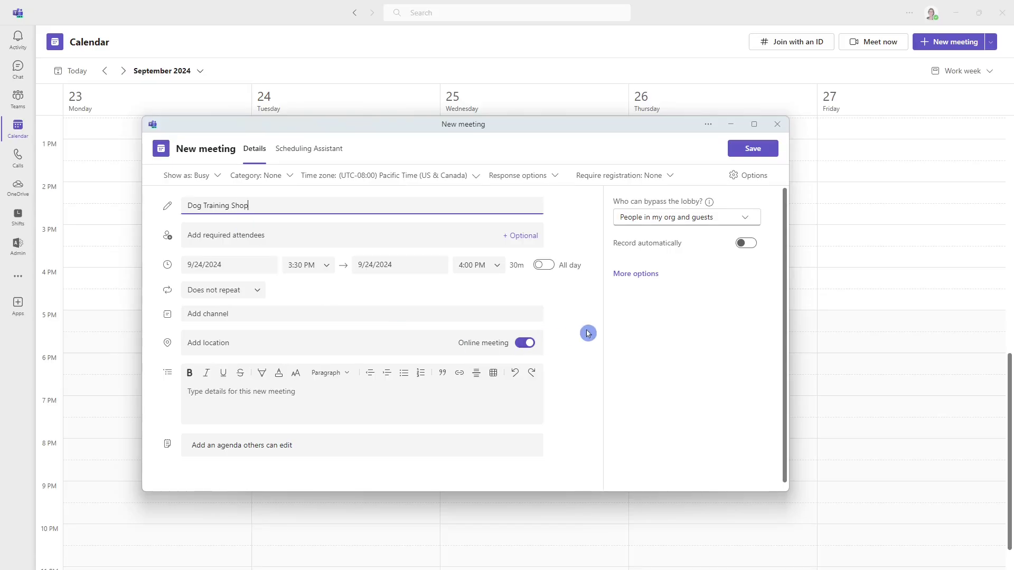
scroll(586, 333, "down", 1)
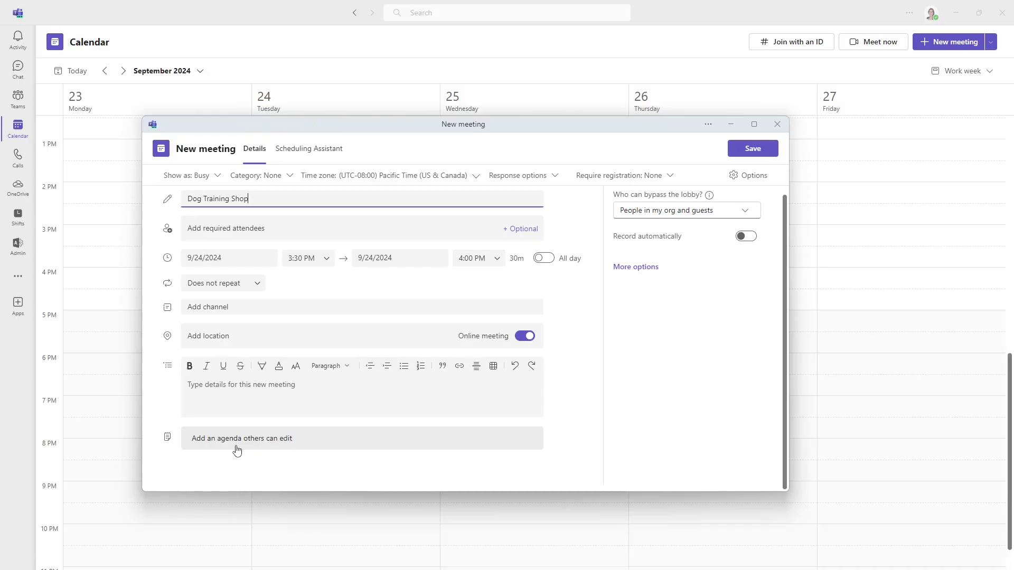
left_click(298, 445)
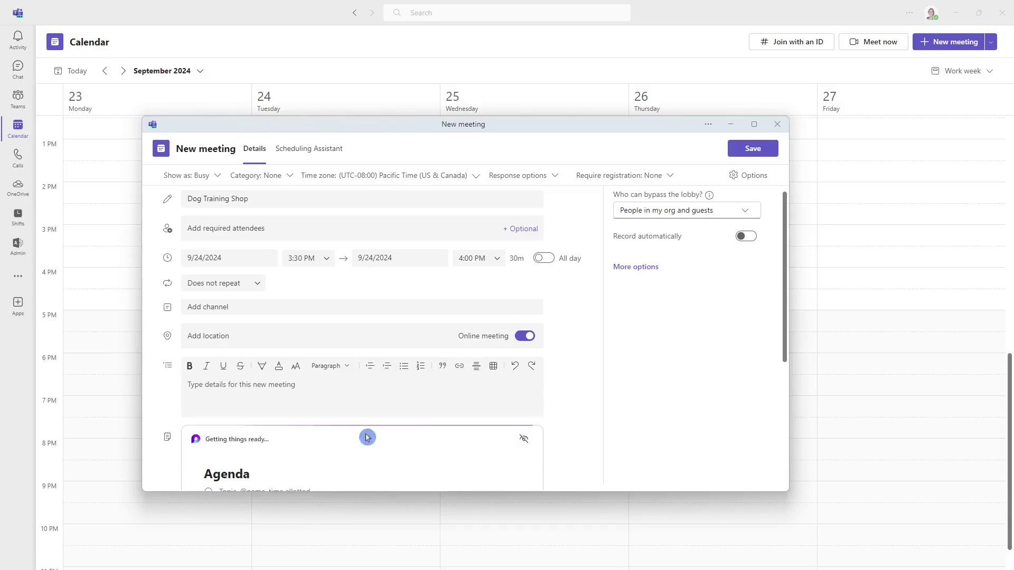
scroll(565, 400, "down", 4)
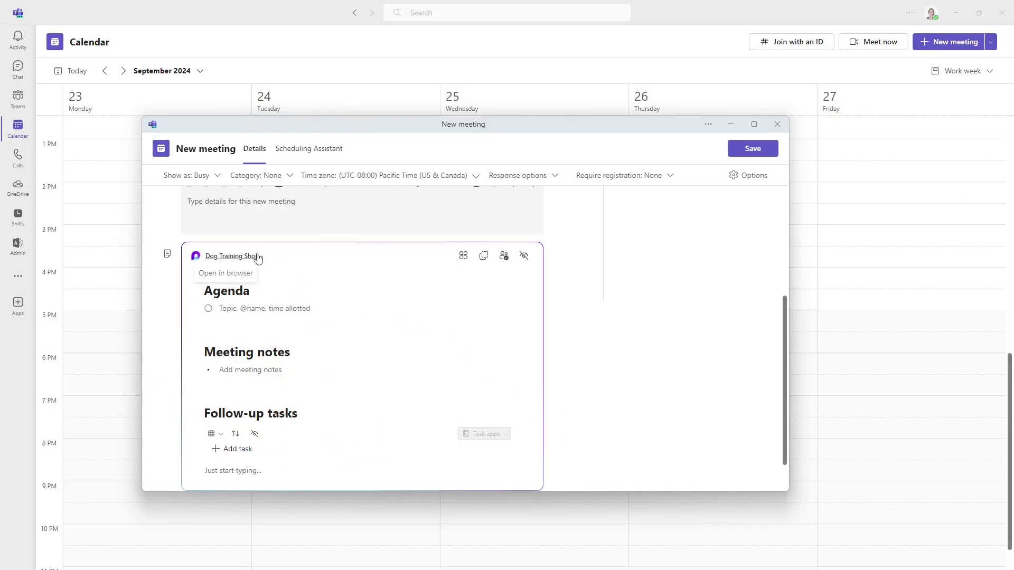
scroll(570, 296, "up", 4)
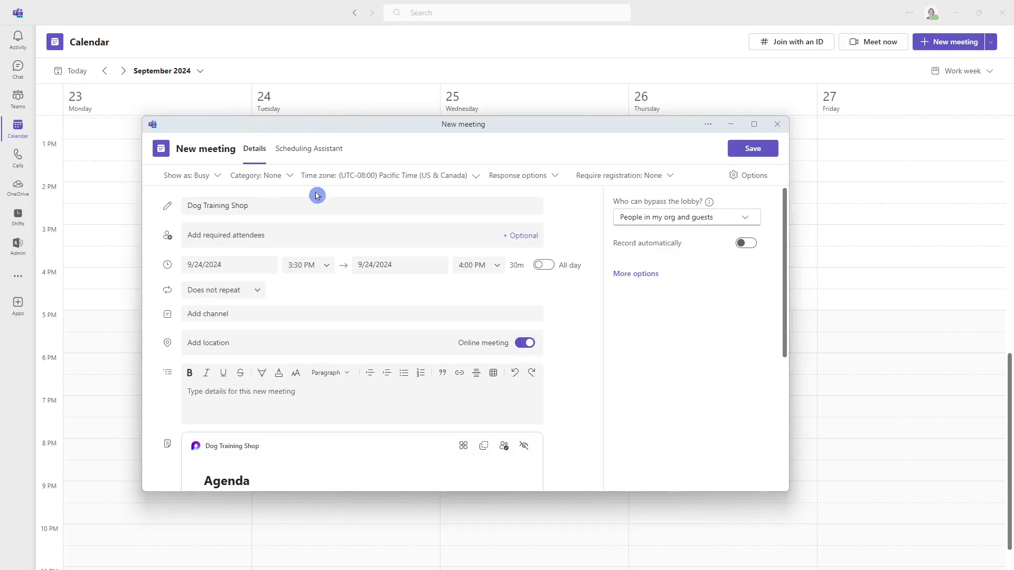
scroll(570, 372, "down", 4)
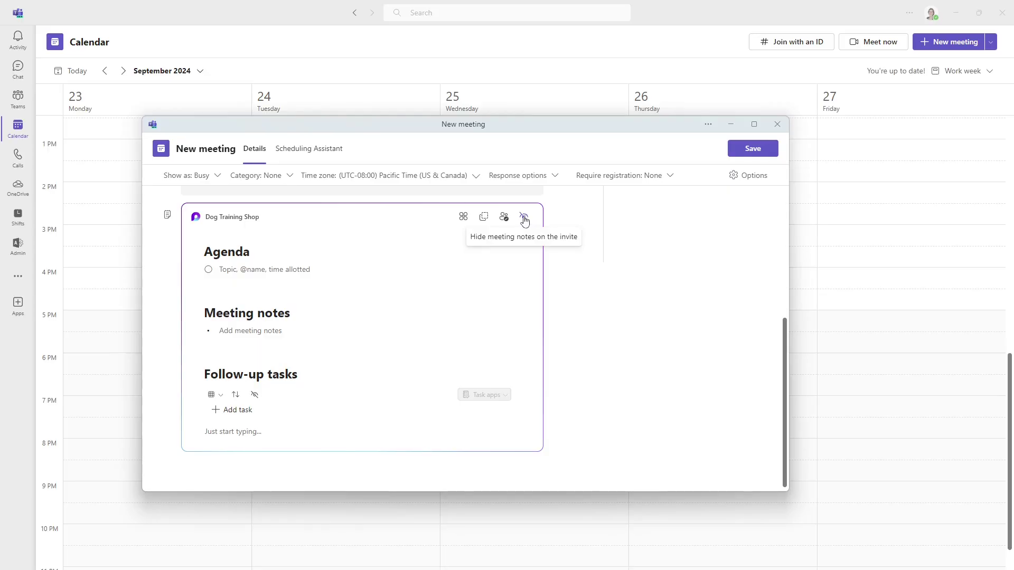
Step: Hide, then restore the editable agenda on the Dog Training Shop invite, and save the meeting
left_click(524, 217)
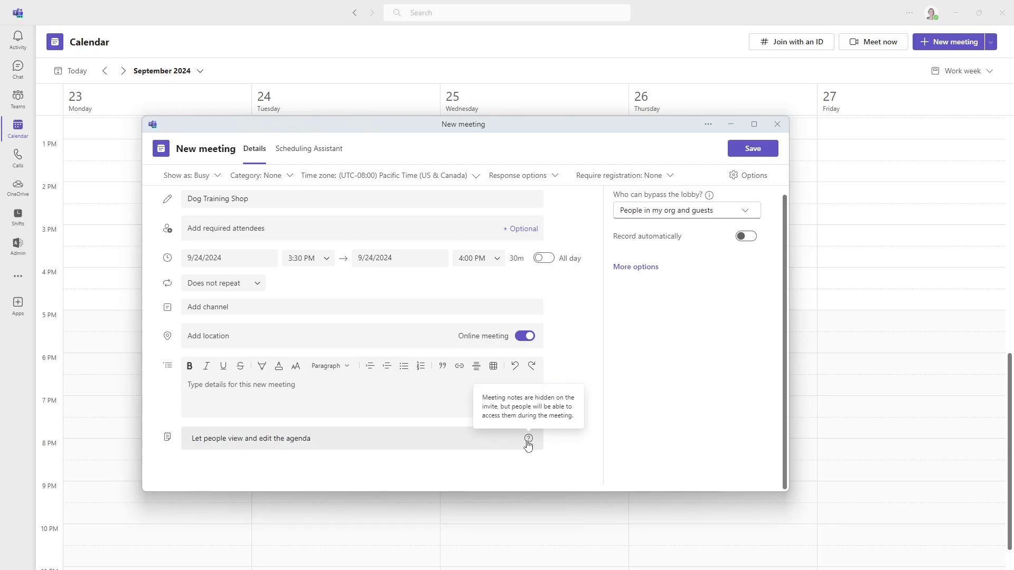
left_click(528, 444)
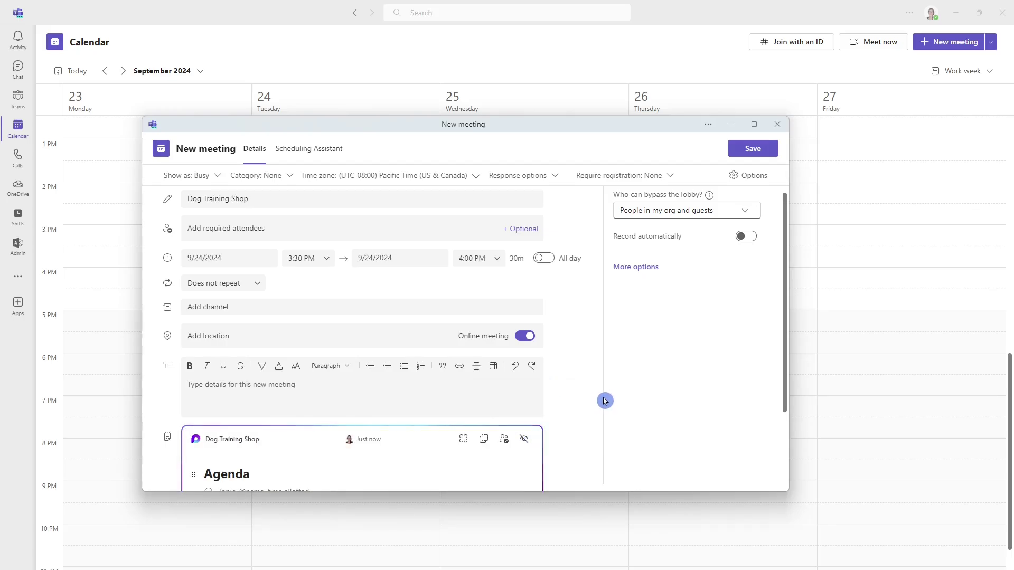
scroll(602, 401, "down", 3)
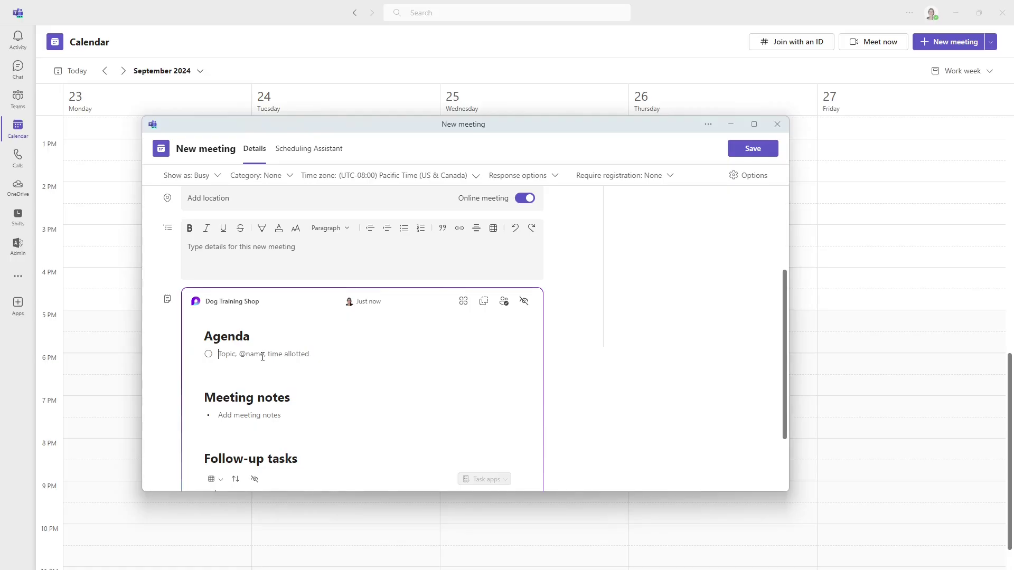
key("ctrl+s")
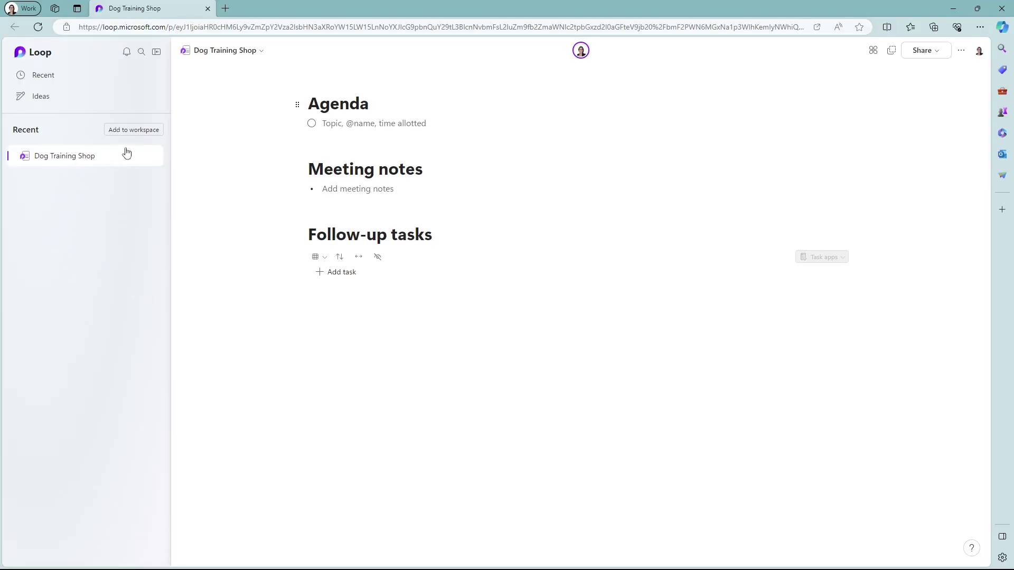
Step: Use the sidebar's 'Add to workspace' to place the meeting notes page in OSWA
left_click(136, 130)
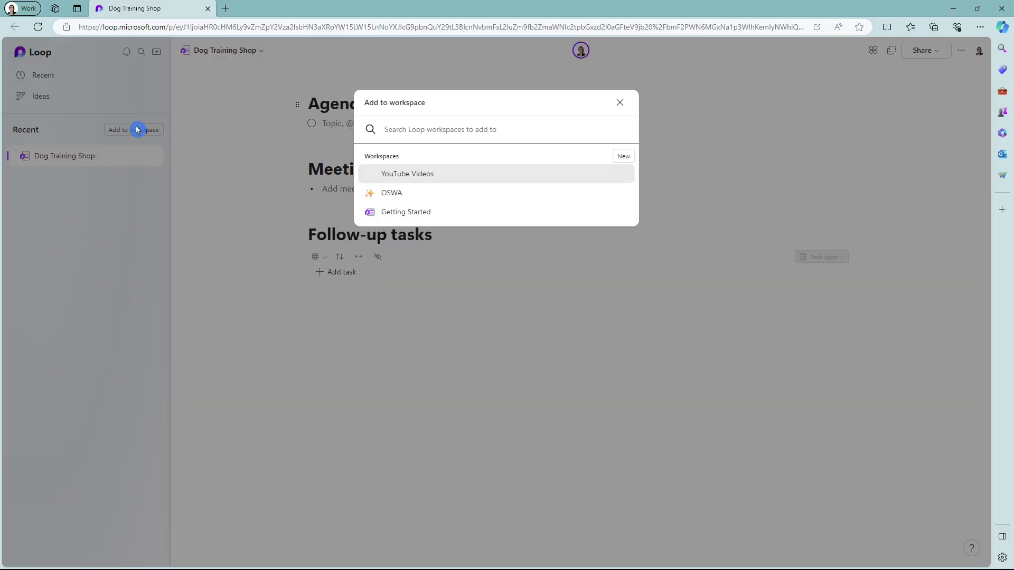
left_click(414, 194)
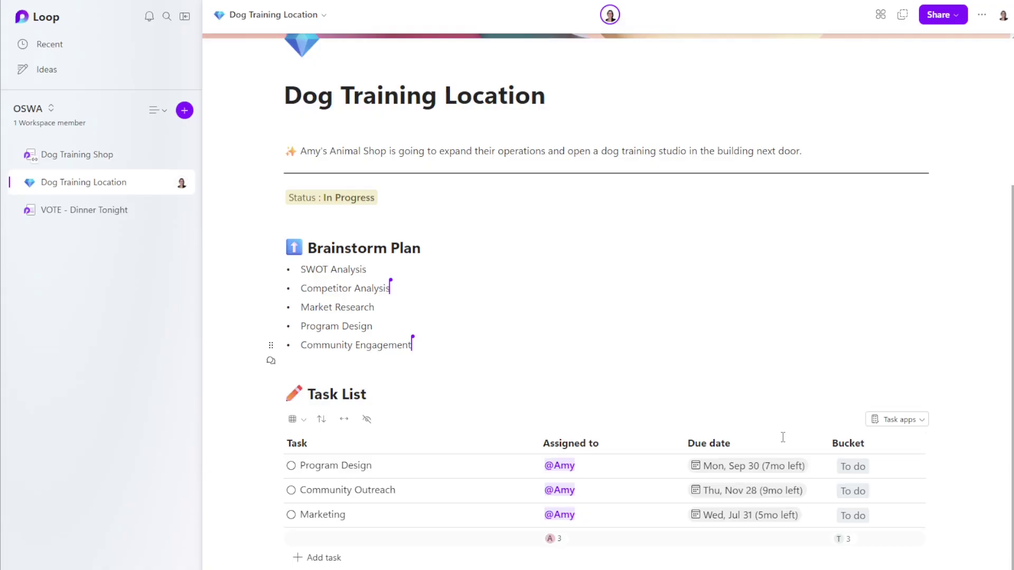
Step: Open the Dog Training Location task list as its linked plan in Planner
left_click(906, 419)
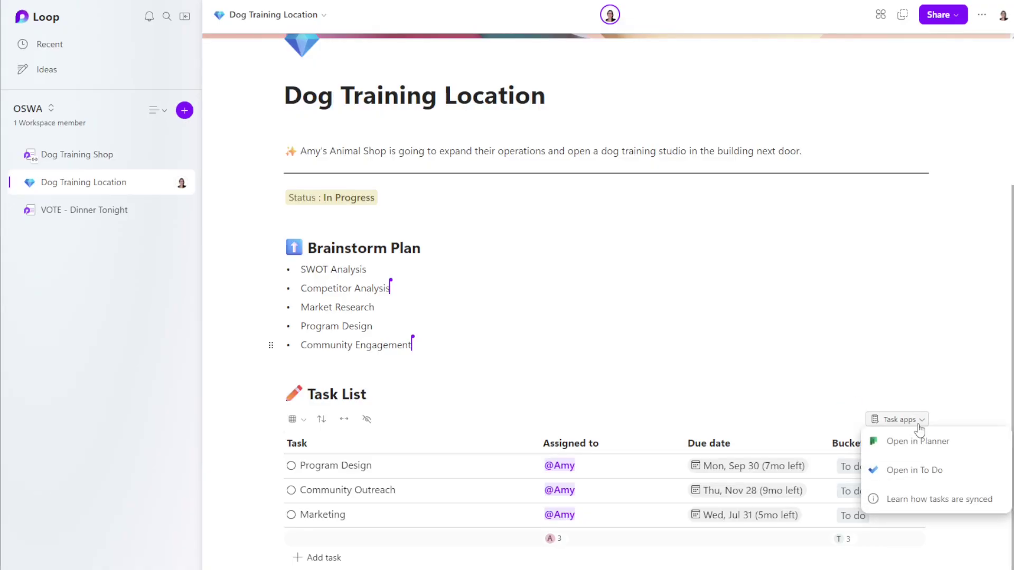
left_click(961, 450)
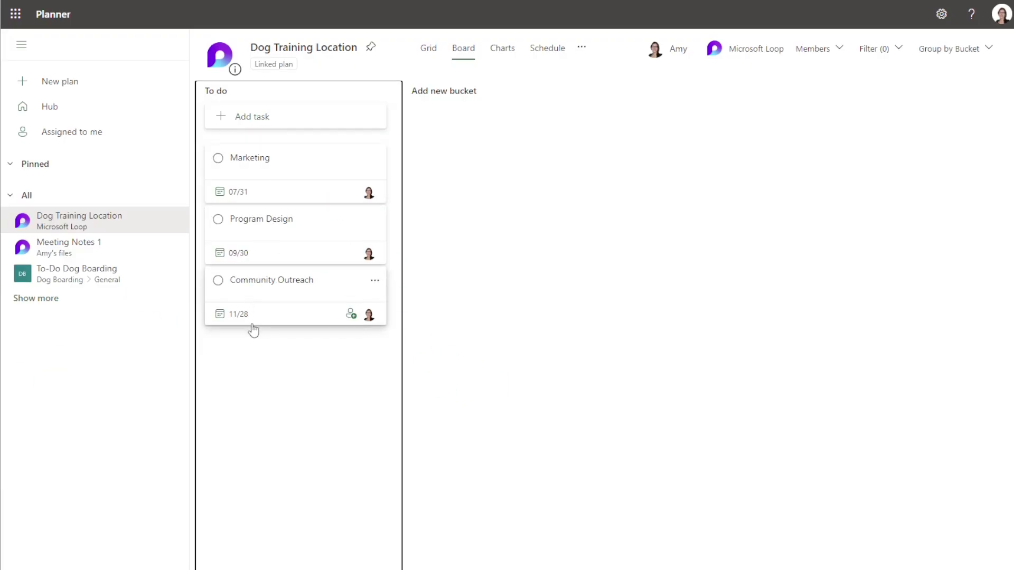
Step: Show the Assigned to me board, listing the three Dog Training Location tasks under Not started
left_click(98, 135)
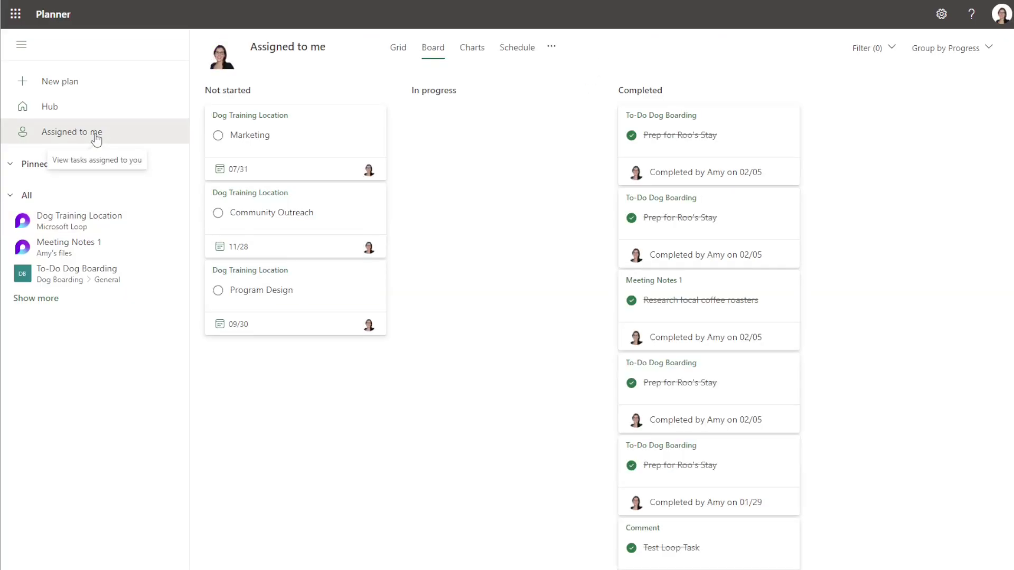